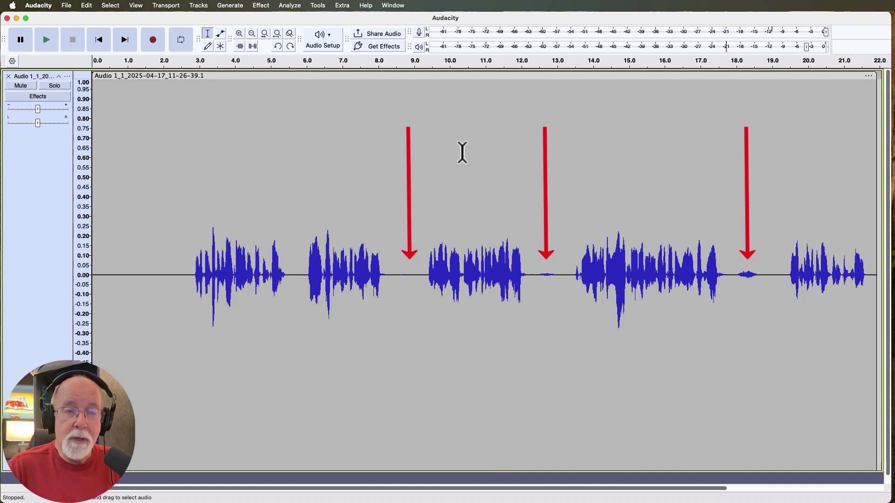
- Play the recording to hear the breaths, then return to the start
{"action": "left_click", "coordinate": [166, 59]}
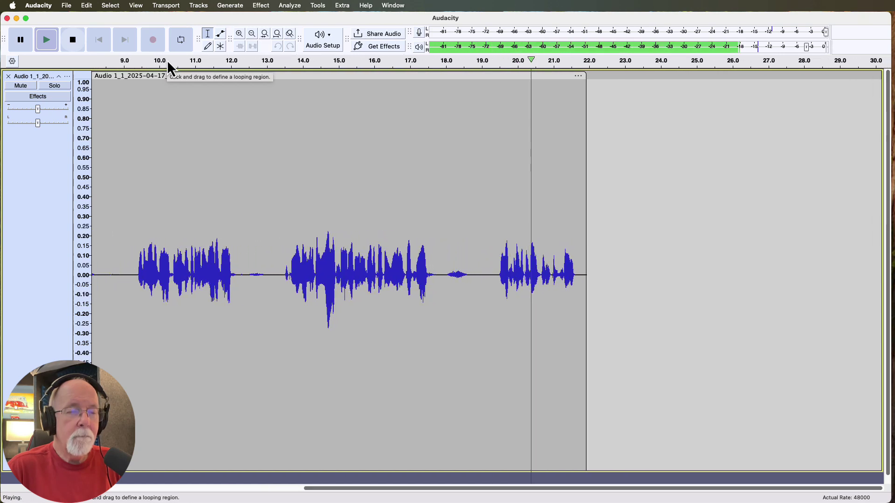
{"action": "key", "text": "space"}
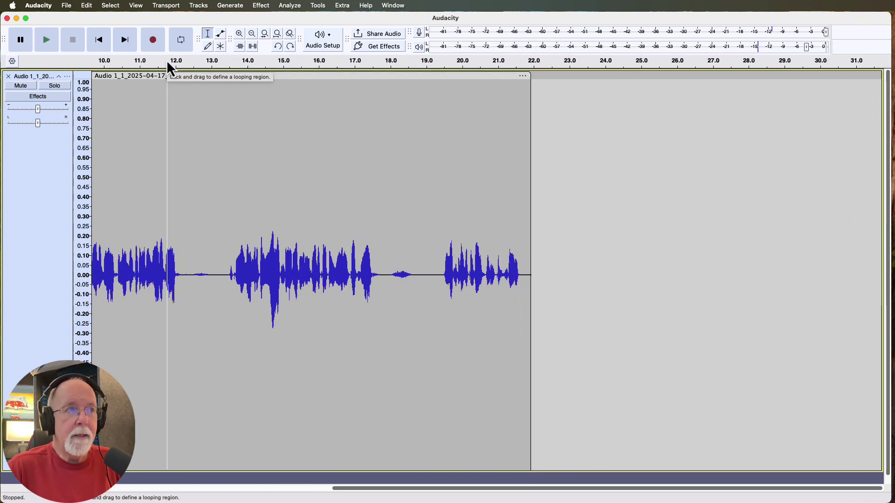
{"action": "left_click", "coordinate": [96, 40]}
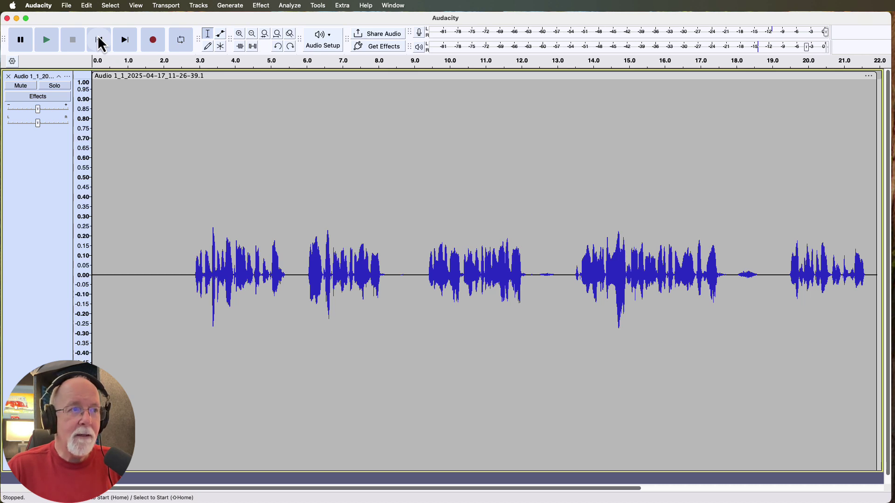
- Select the room tone from about 1.1 to 2.4 s, before the first words
{"action": "left_click_drag", "start_coordinate": [125, 154], "coordinate": [182, 156]}
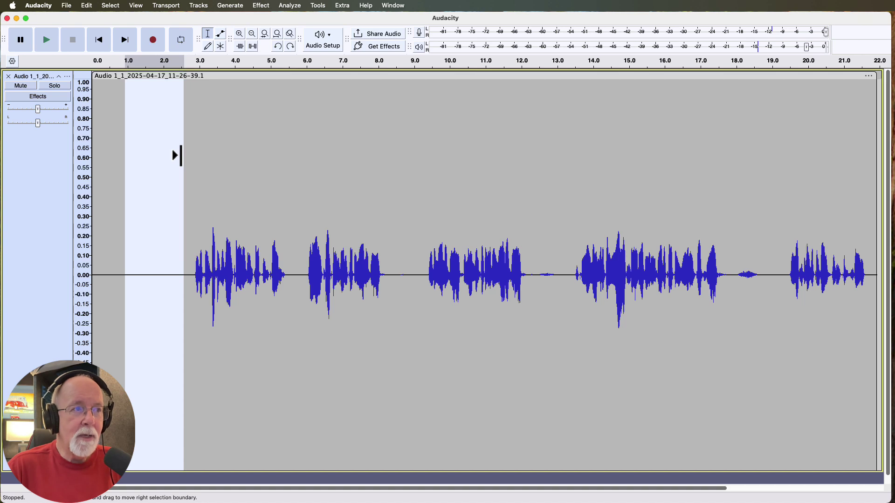
{"action": "left_click_drag", "start_coordinate": [727, 165], "coordinate": [771, 166]}
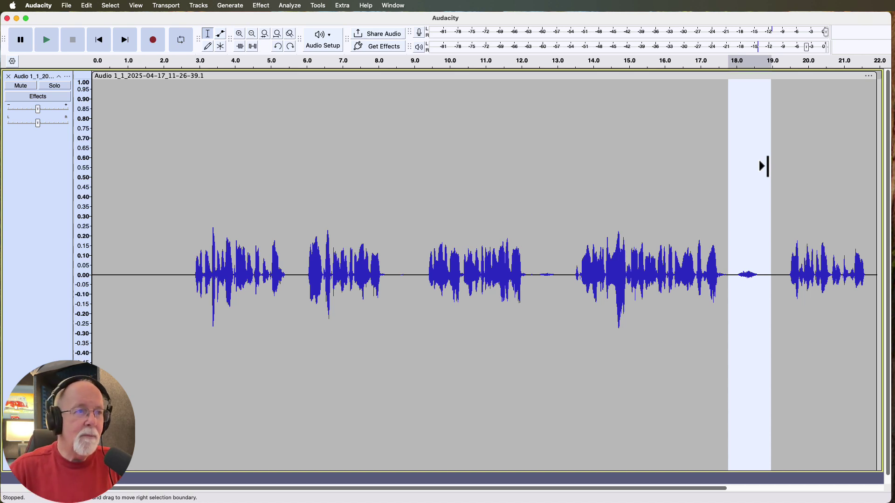
{"action": "left_click_drag", "start_coordinate": [137, 181], "coordinate": [186, 180]}
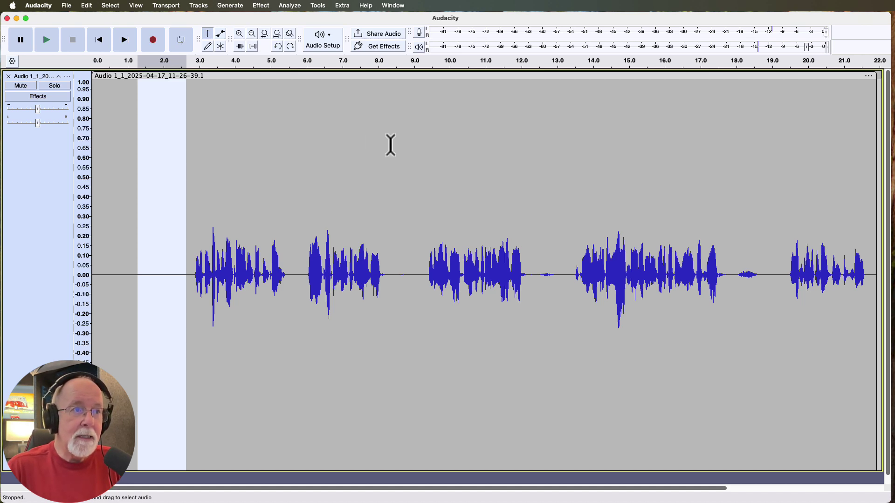
- Select the breath at about 8.4–9.2 s, widening it and replaying to confirm the whole breath is covered
{"action": "left_click_drag", "start_coordinate": [390, 142], "coordinate": [417, 140]}
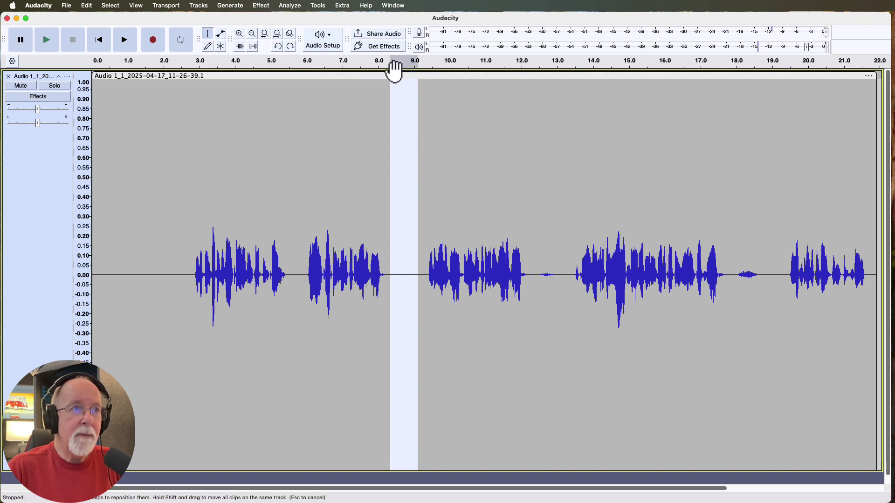
{"action": "key", "text": "space"}
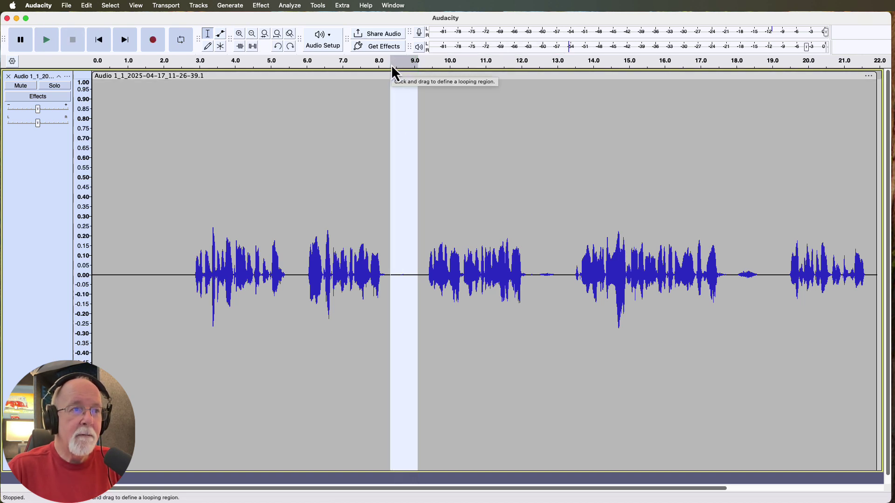
{"action": "key", "text": "space"}
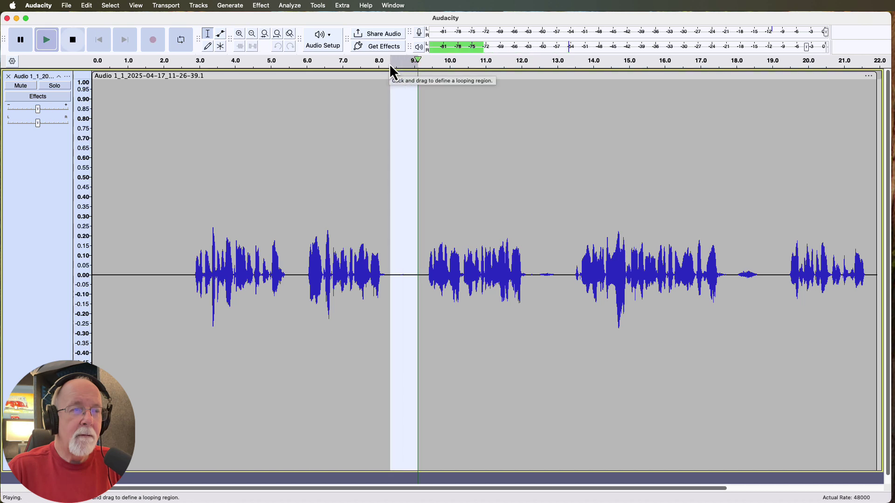
{"action": "key", "text": "space"}
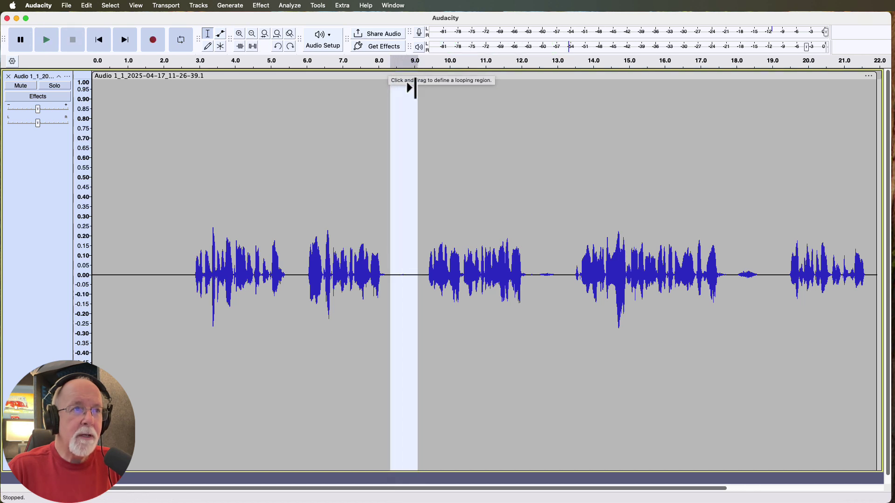
{"action": "left_click_drag", "start_coordinate": [417, 101], "coordinate": [419, 101]}
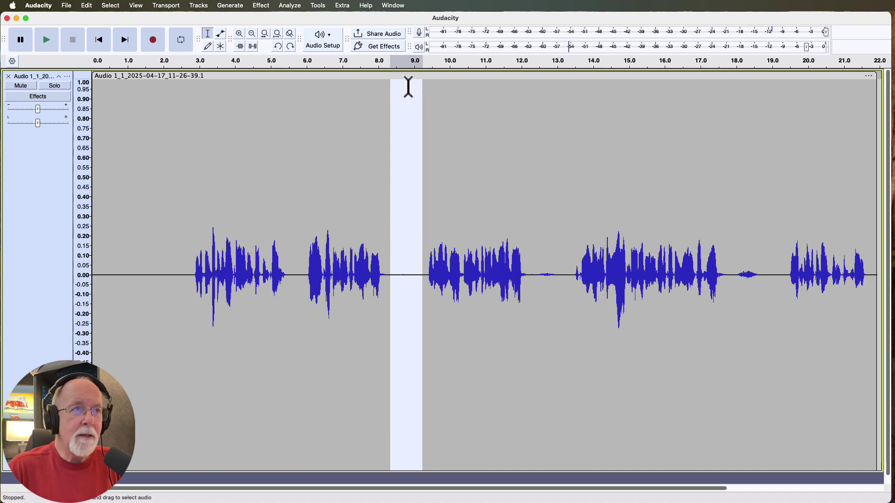
{"action": "key", "text": "space"}
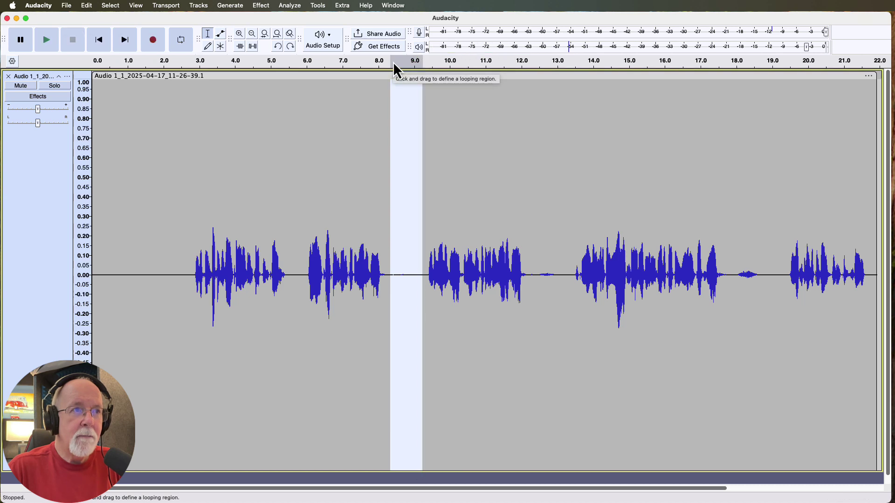
{"action": "left_click", "coordinate": [393, 61]}
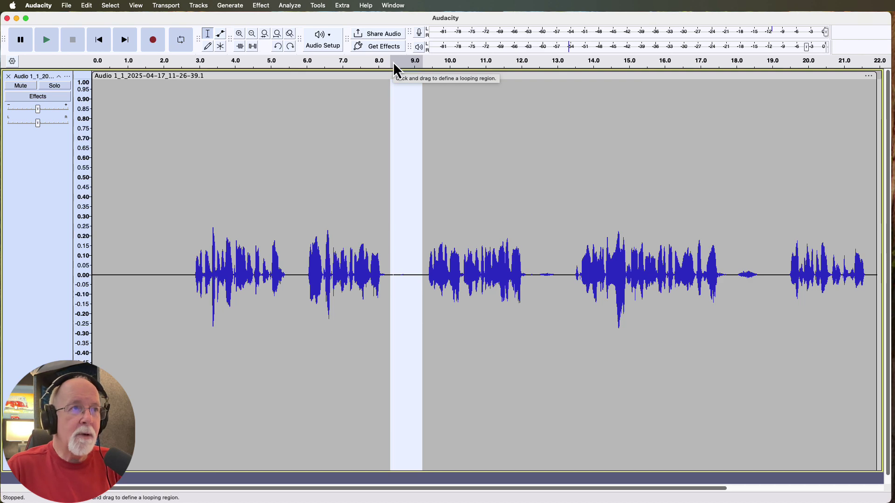
- Apply Punch Copy/Paste with Copy (replace) to the 0.898 s quiet stretch and acknowledge the message
{"action": "left_click", "coordinate": [267, 6]}
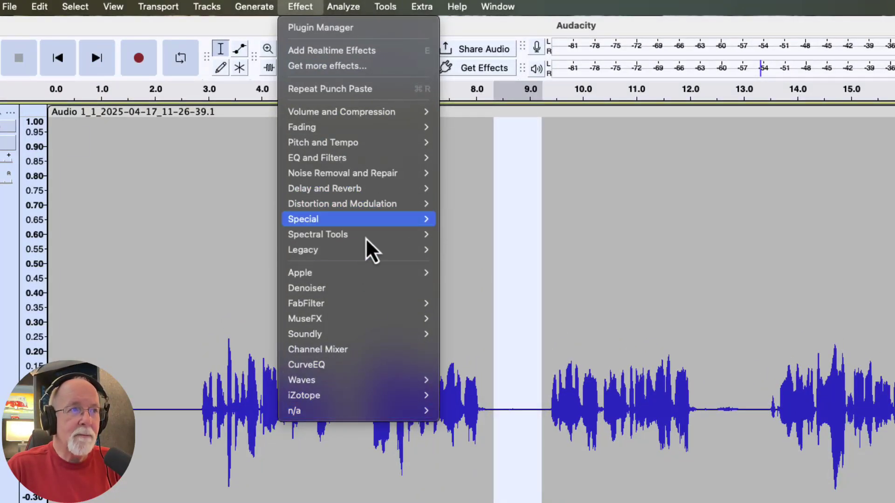
{"action": "mouse_move", "coordinate": [325, 182]}
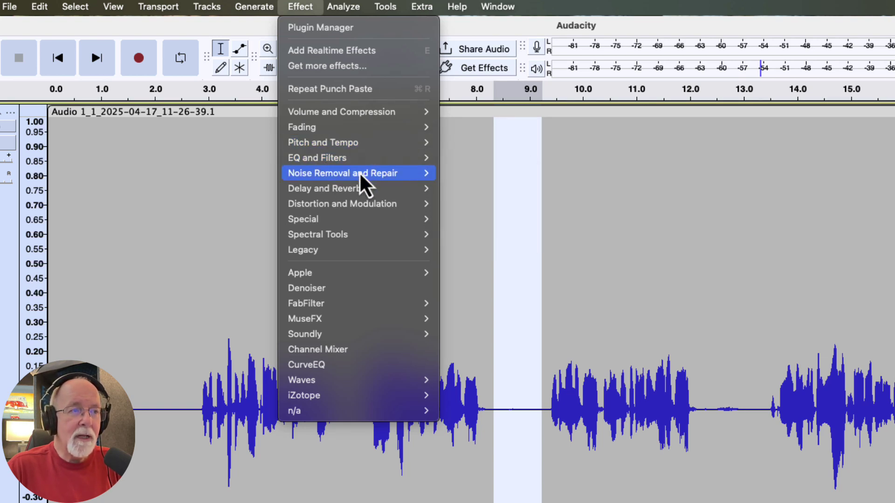
{"action": "mouse_move", "coordinate": [364, 184]}
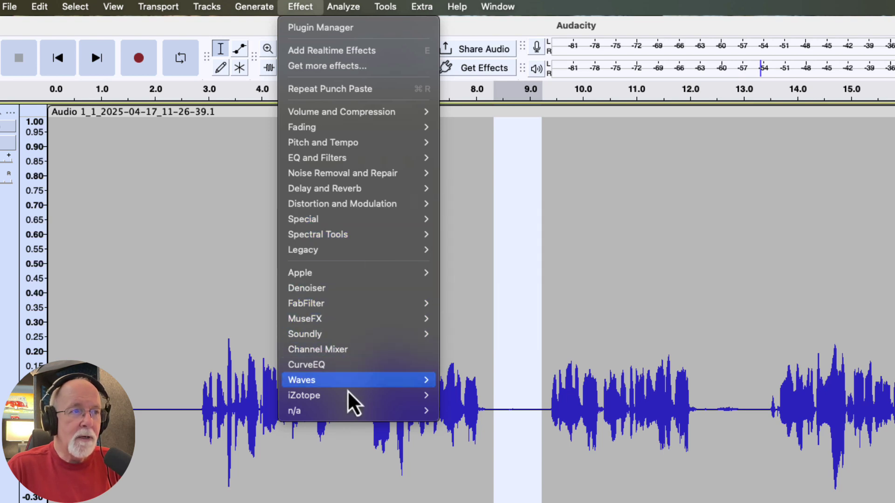
{"action": "mouse_move", "coordinate": [346, 412]}
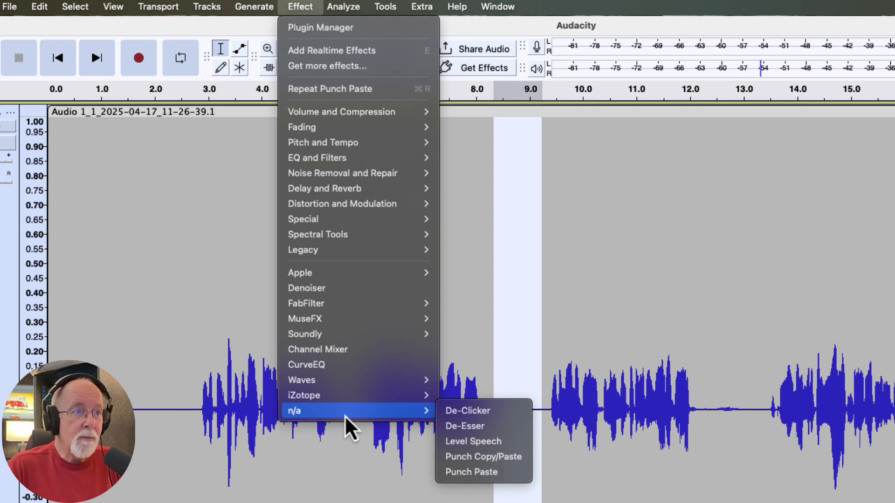
{"action": "left_click", "coordinate": [488, 459]}
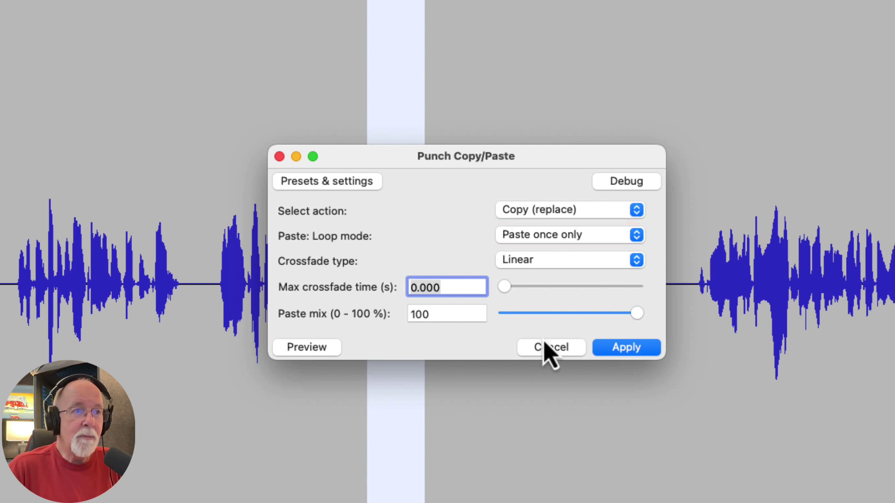
{"action": "left_click", "coordinate": [627, 351]}
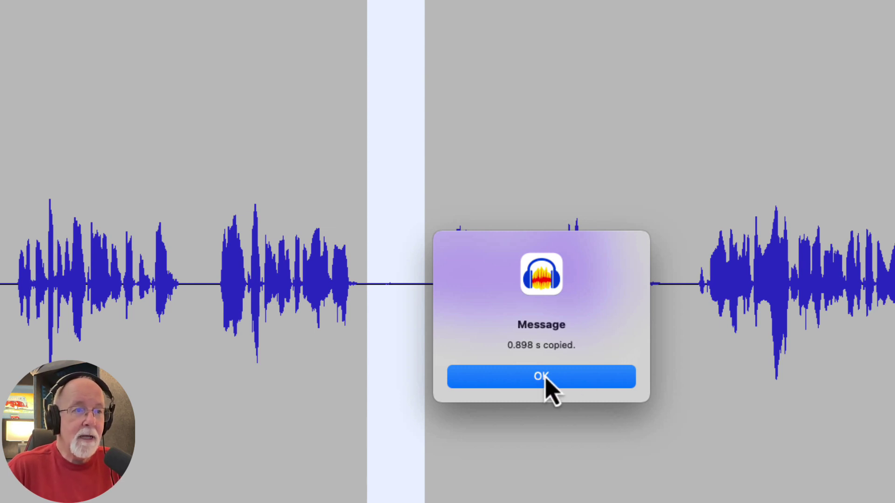
{"action": "left_click", "coordinate": [516, 352]}
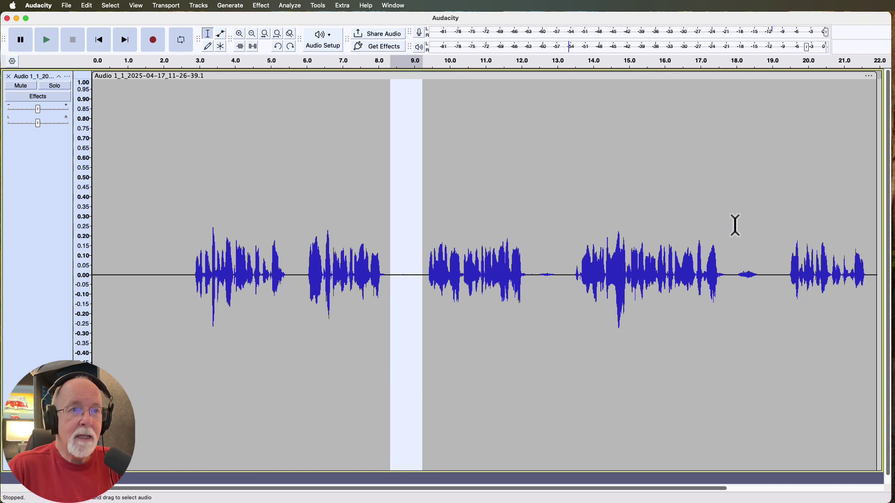
- Select the breath at 18.0–18.9 s and apply Punch Paste over it
{"action": "left_click_drag", "start_coordinate": [733, 226], "coordinate": [764, 227]}
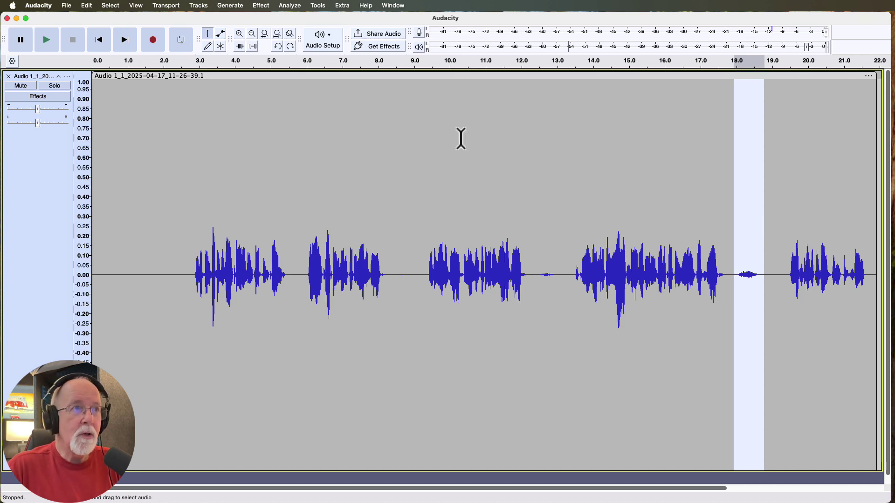
{"action": "left_click", "coordinate": [262, 6]}
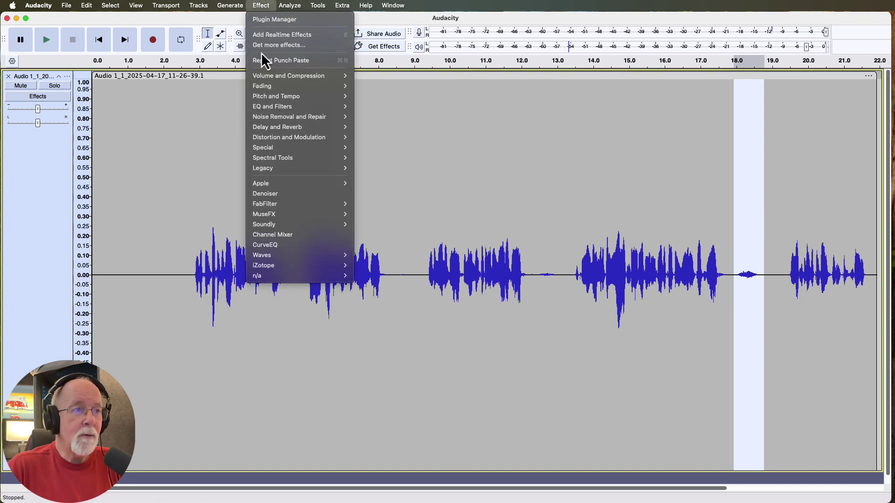
{"action": "mouse_move", "coordinate": [304, 275]}
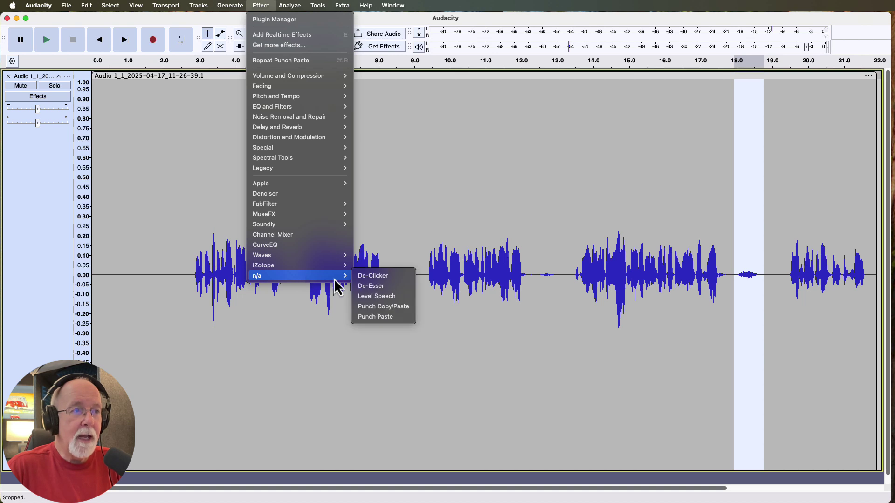
{"action": "left_click", "coordinate": [381, 319]}
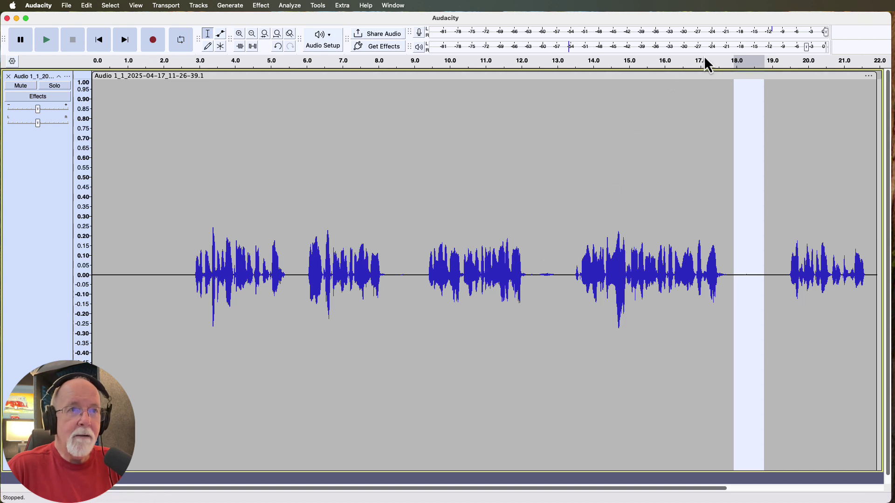
{"action": "left_click", "coordinate": [738, 66]}
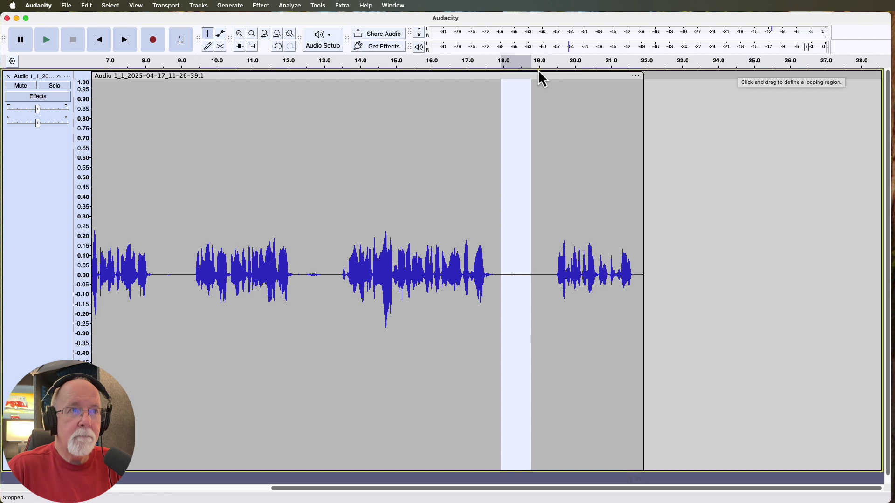
{"action": "left_click", "coordinate": [505, 65]}
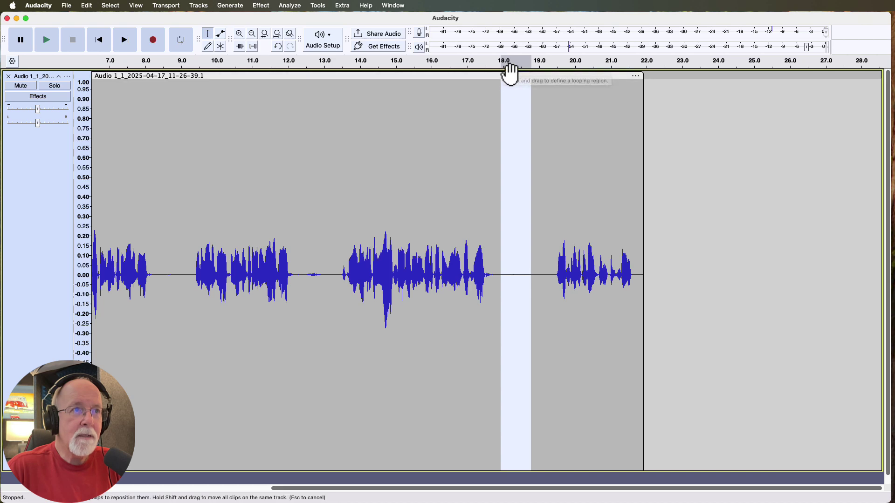
{"action": "scroll", "coordinate": [605, 354], "scroll_direction": "left", "scroll_amount": 3}
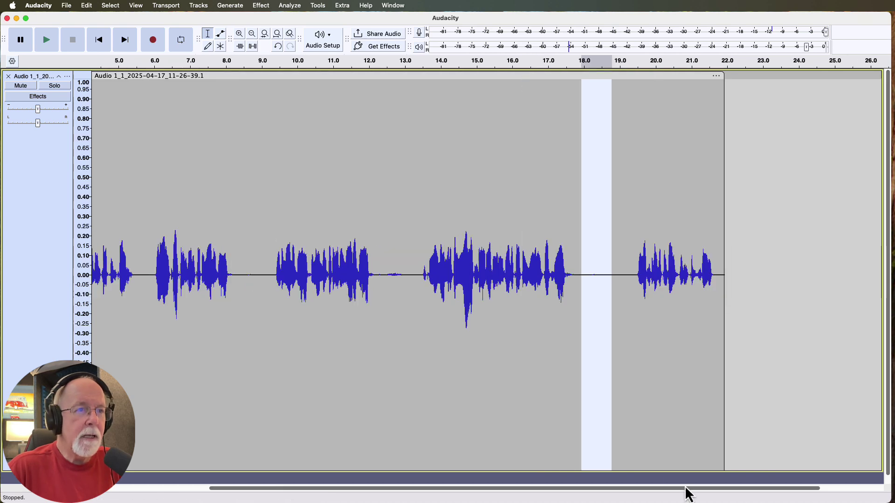
{"action": "left_click", "coordinate": [565, 485]}
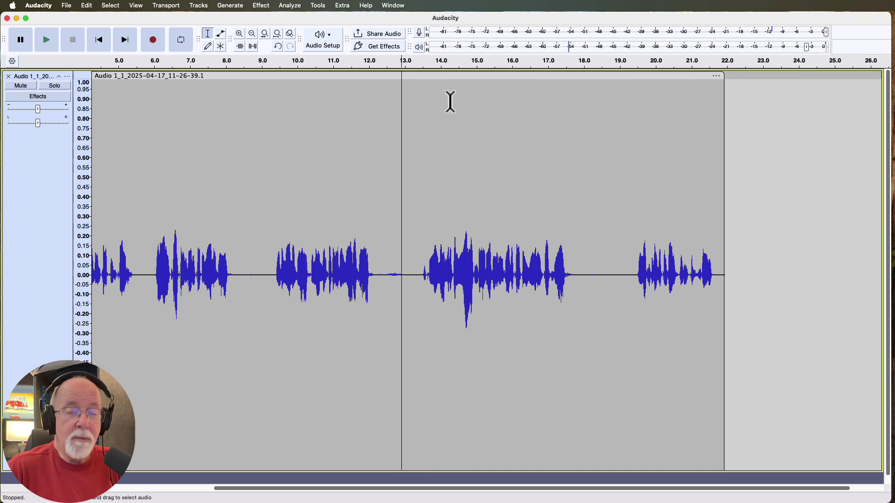
{"action": "key", "text": "space"}
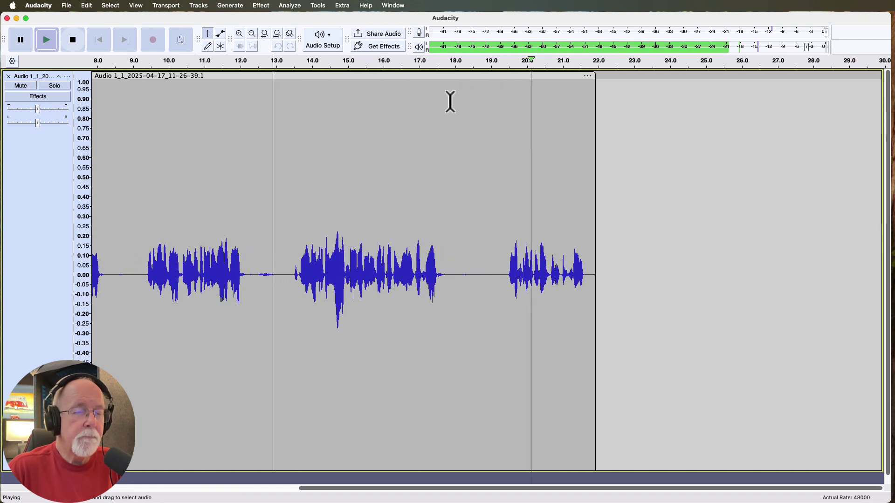
{"action": "key", "text": "space"}
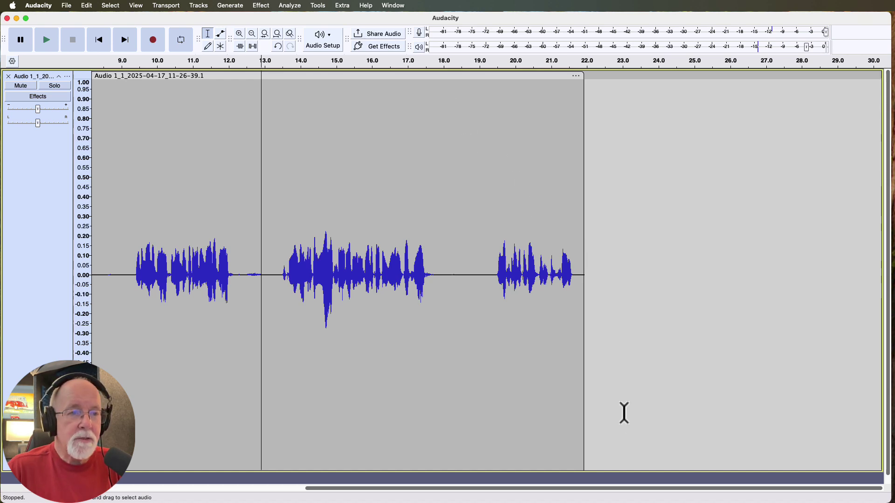
- Select the breath at 12.4–13.3 s and apply Repeat Punch Paste to it
{"action": "left_click_drag", "start_coordinate": [644, 490], "coordinate": [449, 491]}
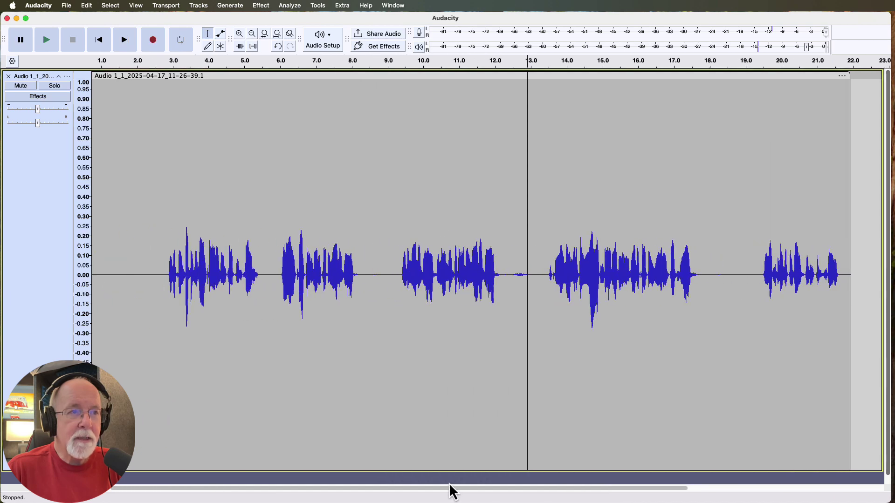
{"action": "left_click", "coordinate": [507, 163]}
{"action": "left_click_drag", "start_coordinate": [506, 163], "coordinate": [537, 162]}
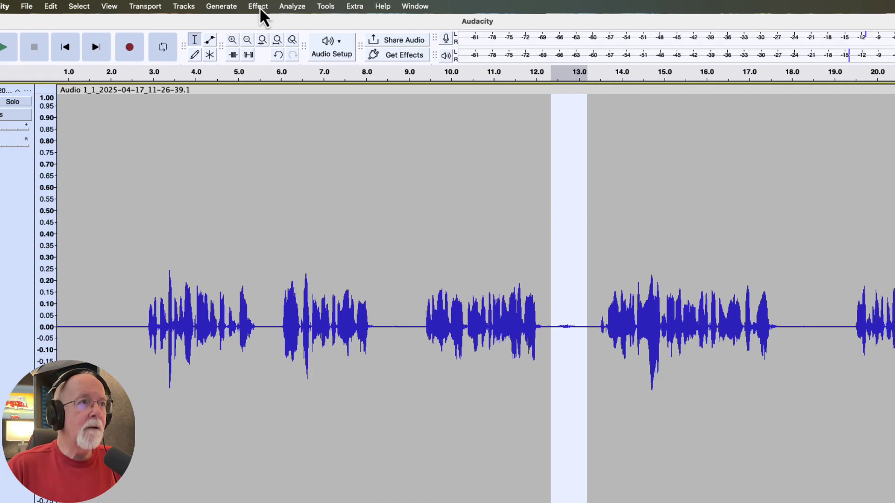
{"action": "left_click", "coordinate": [259, 6]}
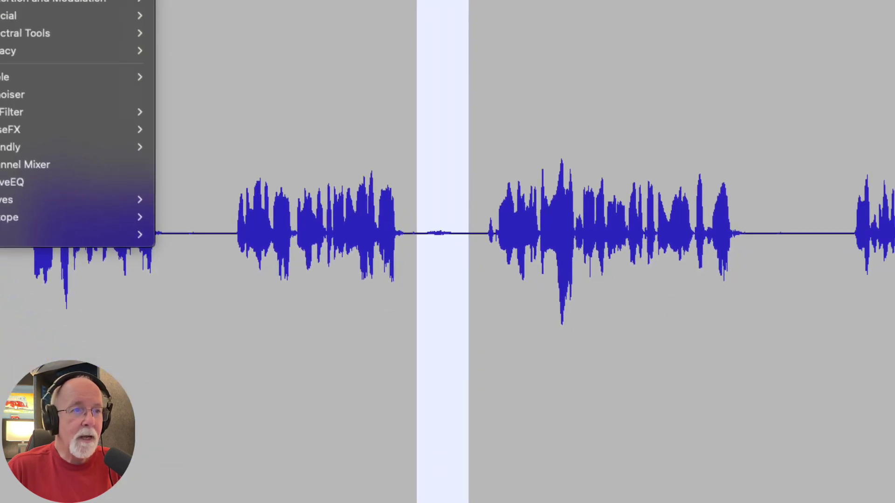
{"action": "key", "text": "Escape"}
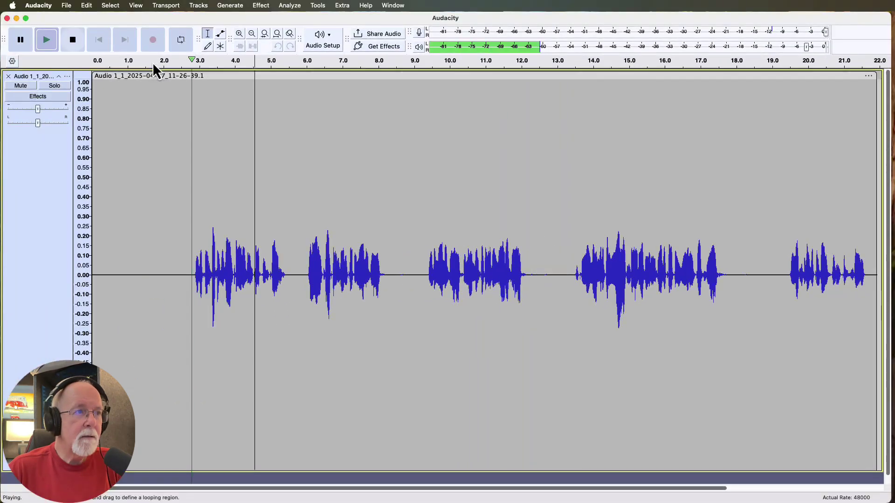
{"action": "key", "text": "space"}
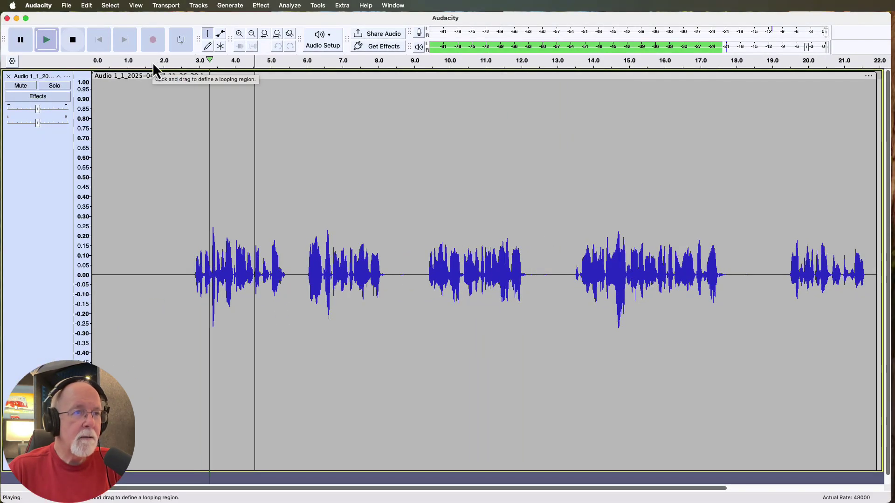